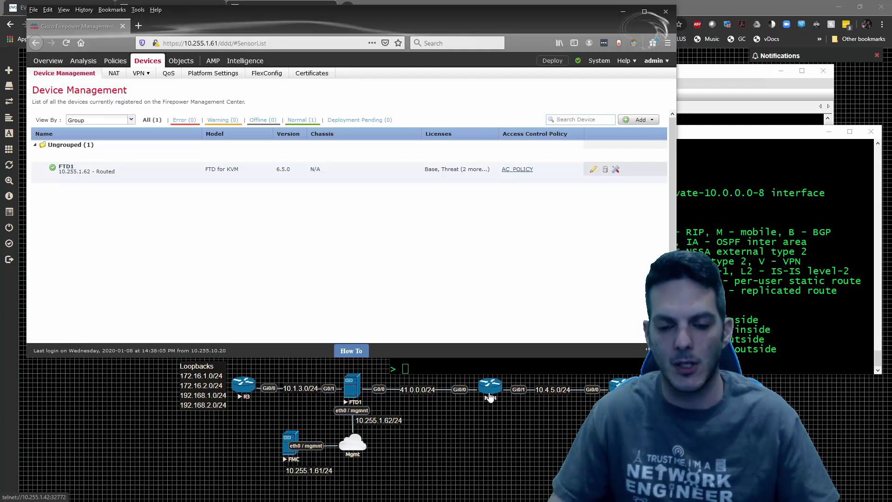
Open the FTD1 device for editing and display its static route settings
click(280, 260)
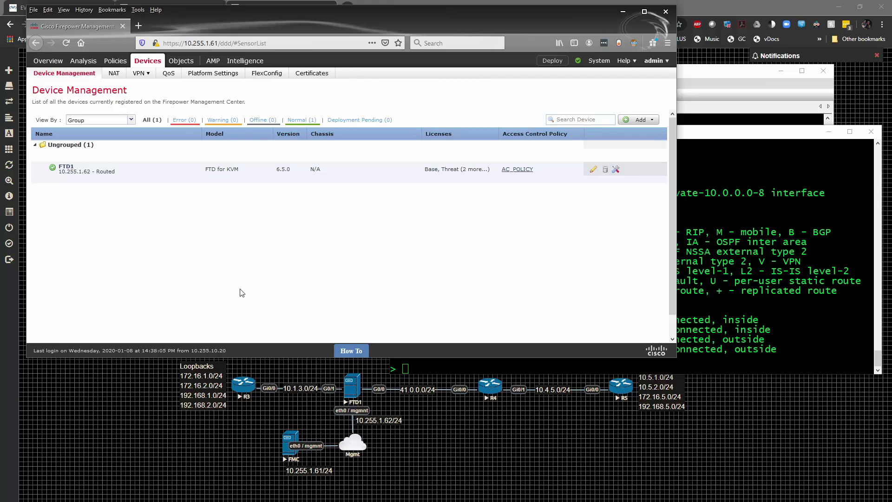
click(162, 93)
click(66, 75)
click(594, 170)
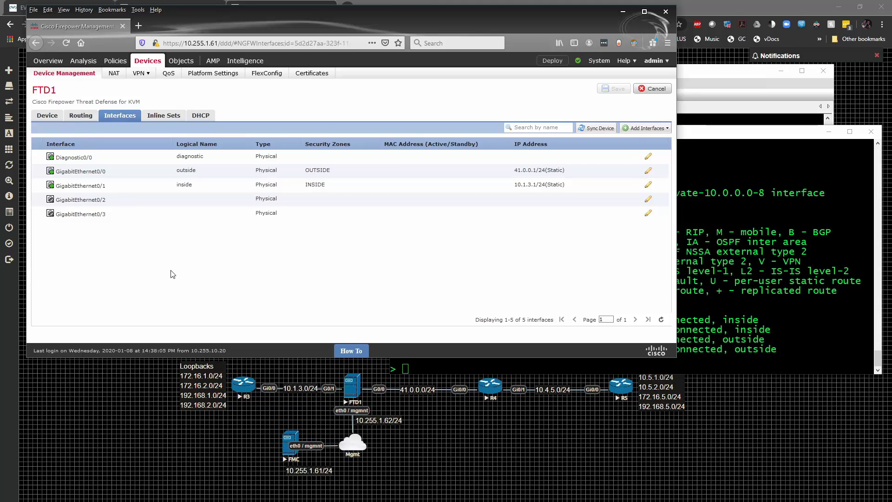
click(82, 114)
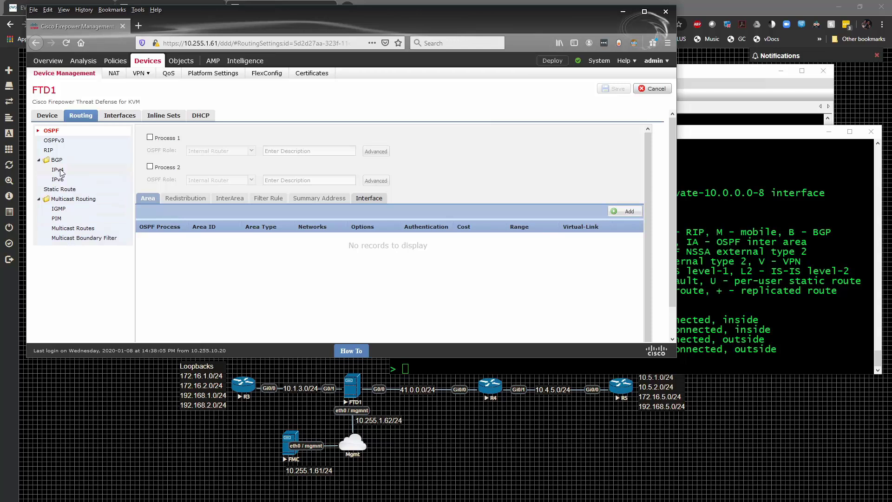
click(68, 192)
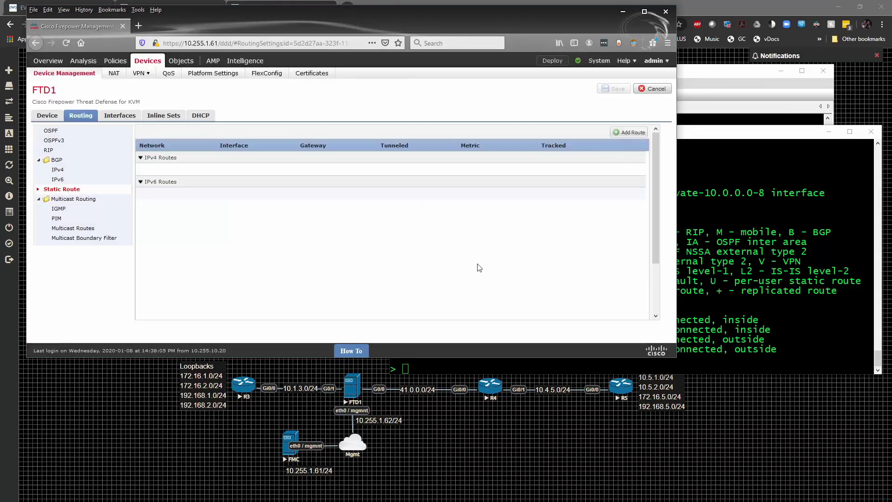
Start a new IPv4 static route on the outside interface with any-ipv4 as the selected network
click(616, 137)
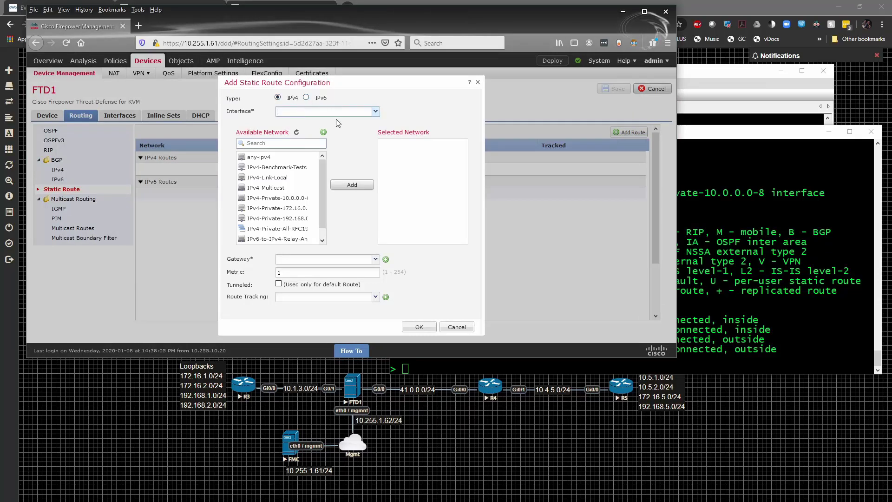
click(379, 115)
click(363, 140)
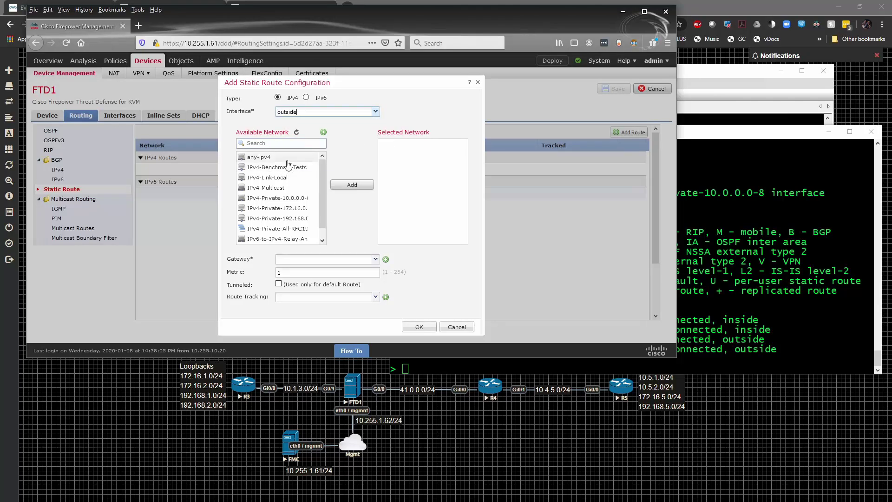
click(287, 161)
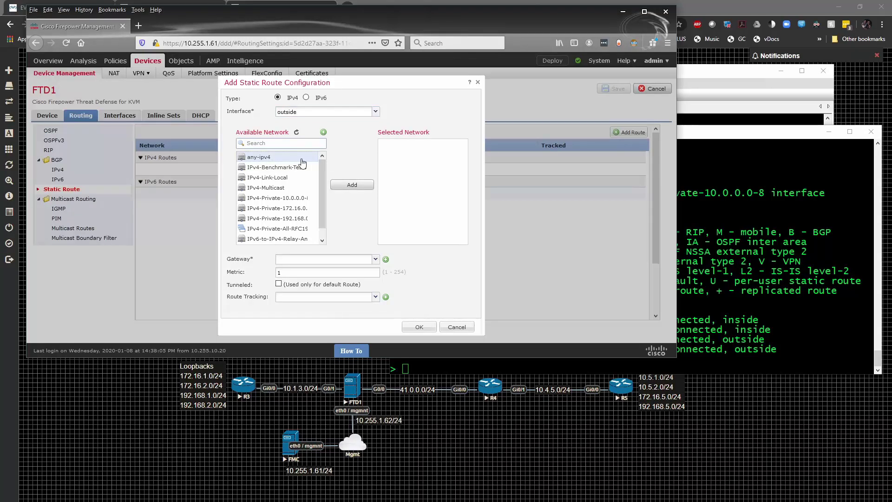
click(352, 185)
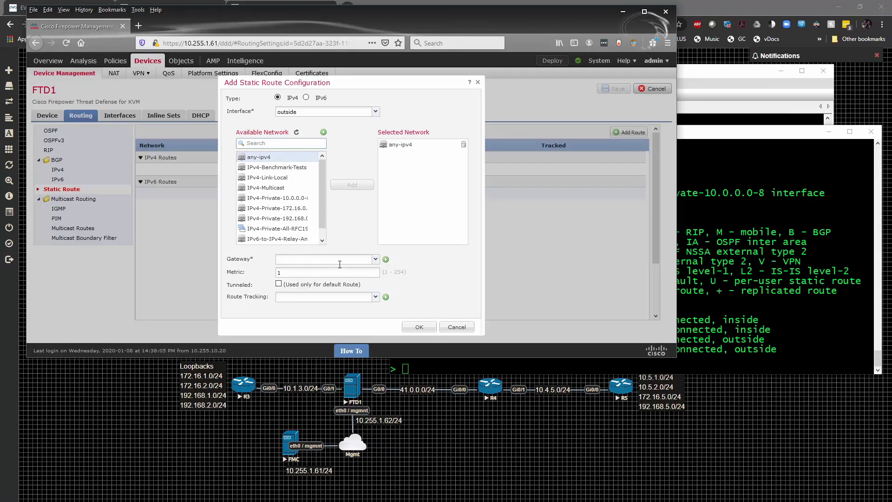
click(376, 261)
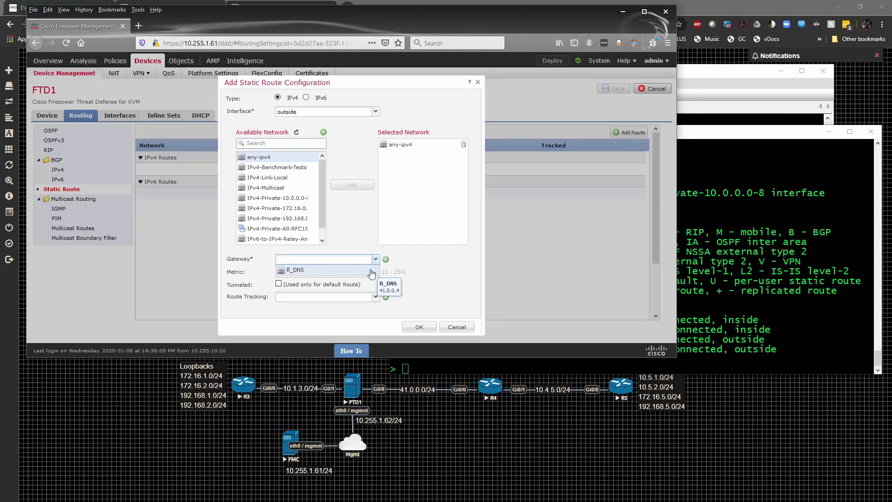
key(ctrl+f)
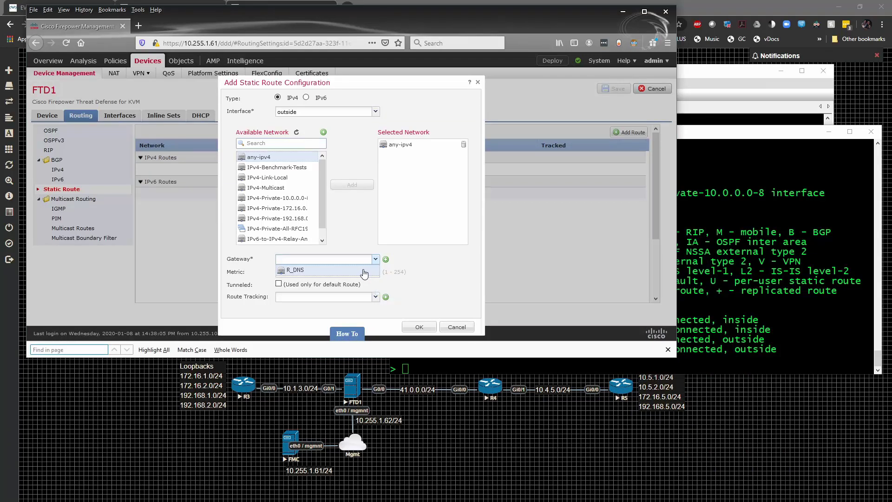
click(668, 350)
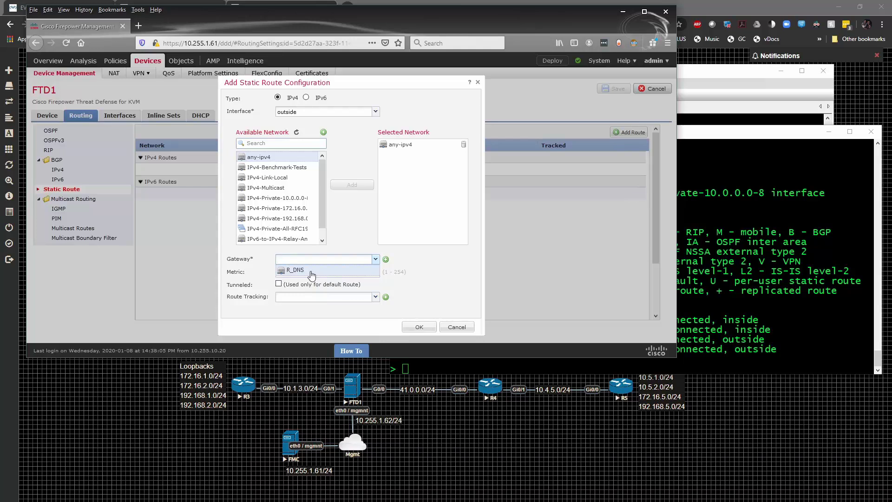
click(456, 271)
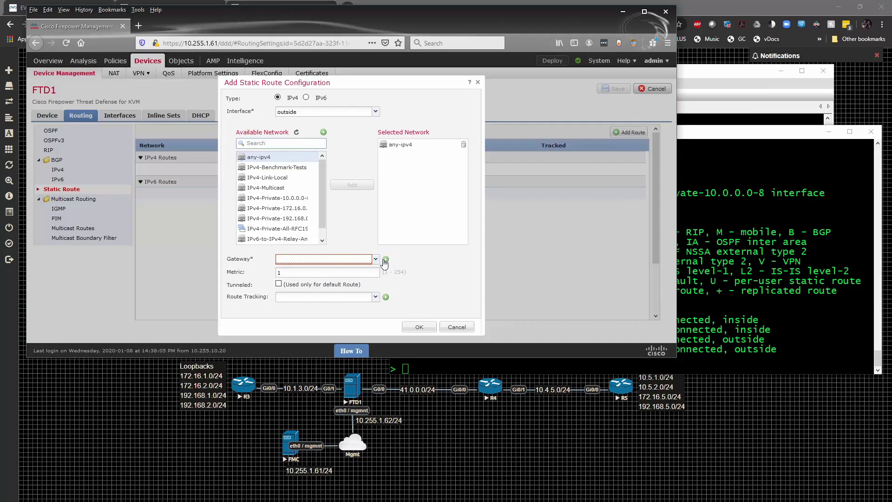
Create a host network object INET_GW with address 41.0.0.4 as the route's gateway, and confirm the static route
click(385, 259)
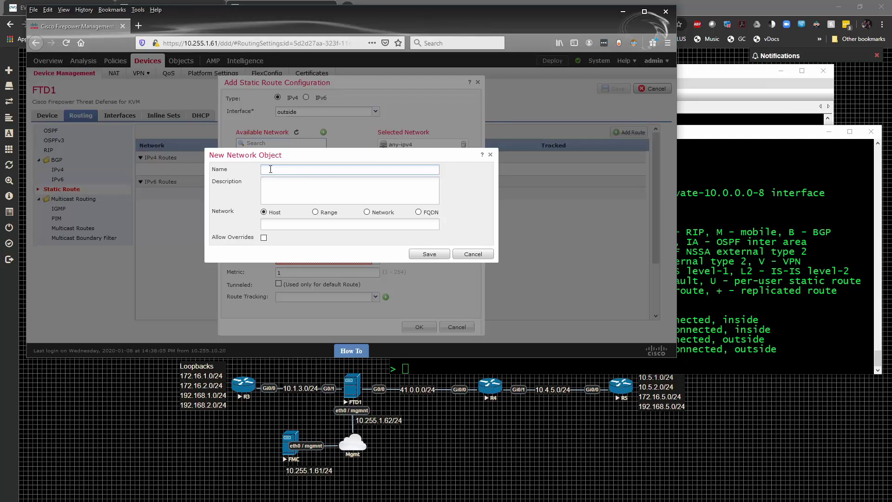
text(INET_GW)
click(271, 224)
text(41.0.0.4)
click(431, 255)
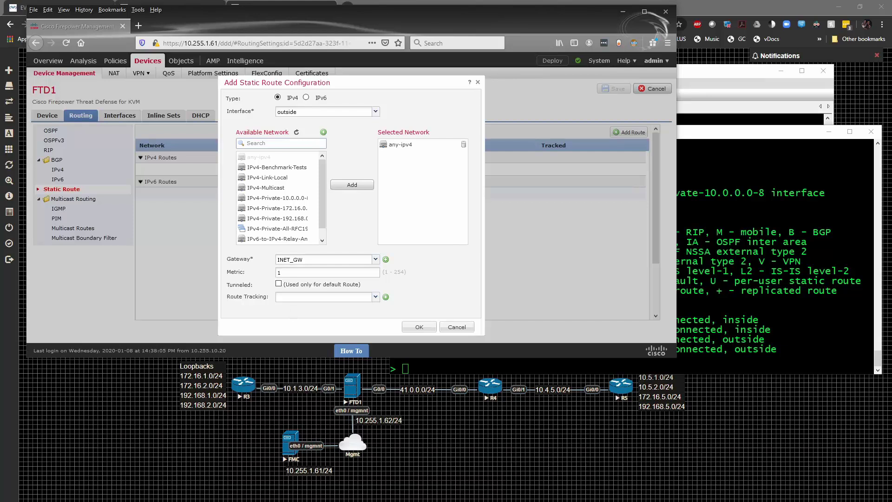
click(446, 281)
click(418, 327)
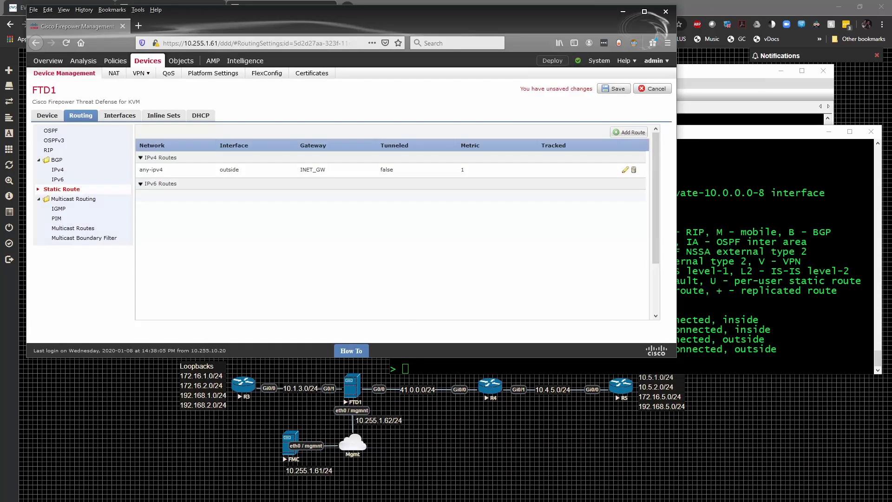
Switch to the R1 terminal and examine the gateway of last resort line in the earlier route output, then return to the browser
key(alt+Tab)
drag(873, 301, 407, 301)
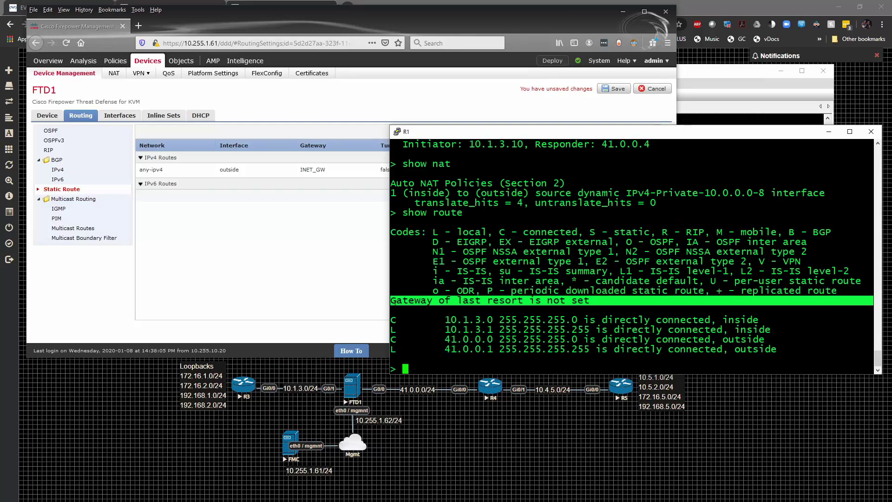
click(256, 298)
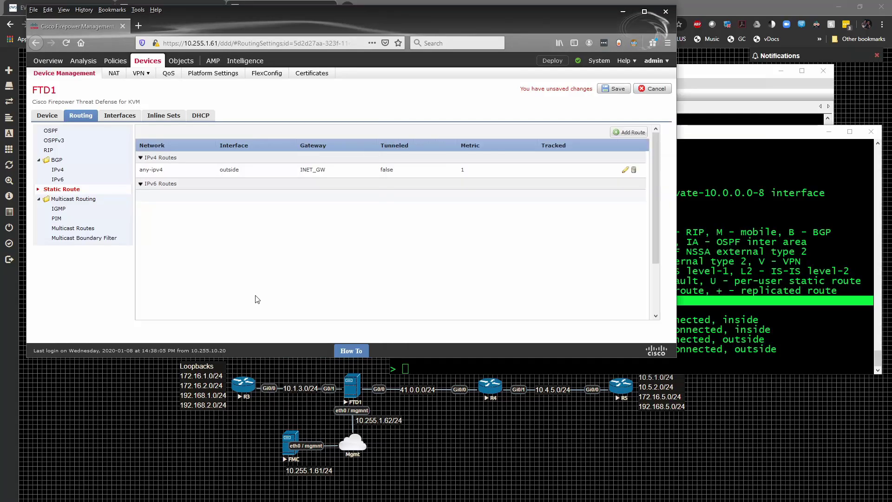
Save the routing changes, deploy them to FTD1 and check the deployment status
click(618, 88)
click(561, 61)
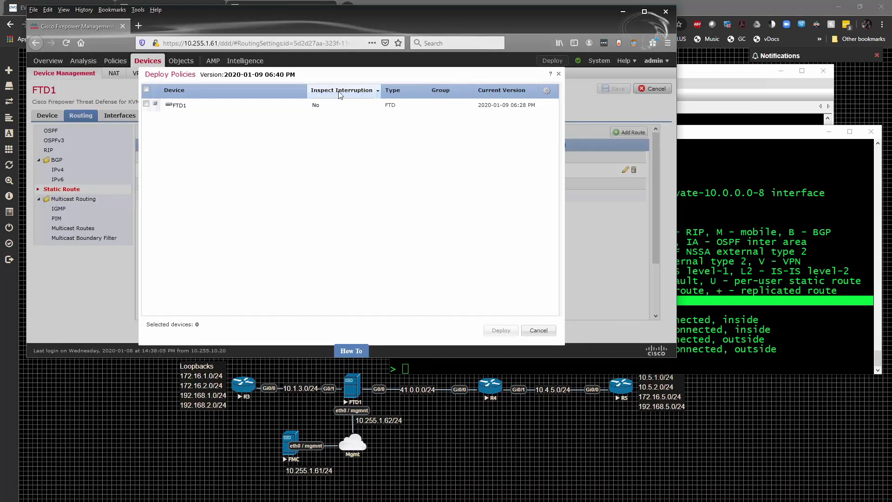
click(147, 104)
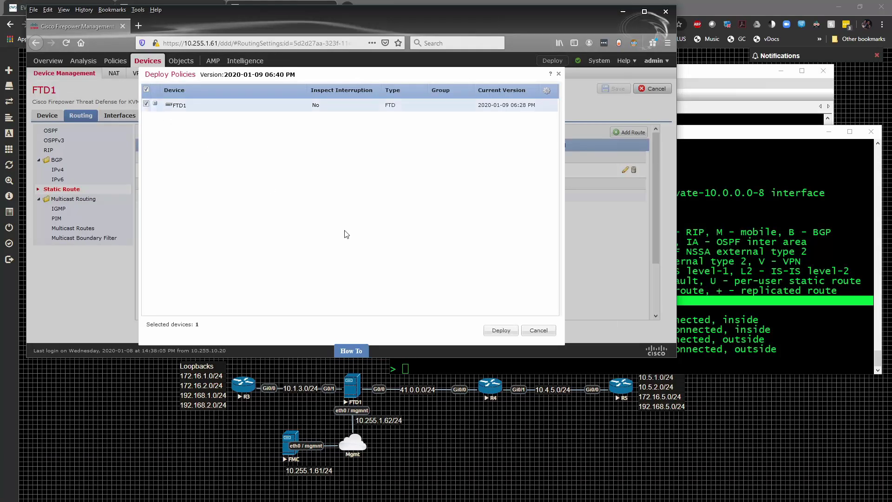
click(515, 333)
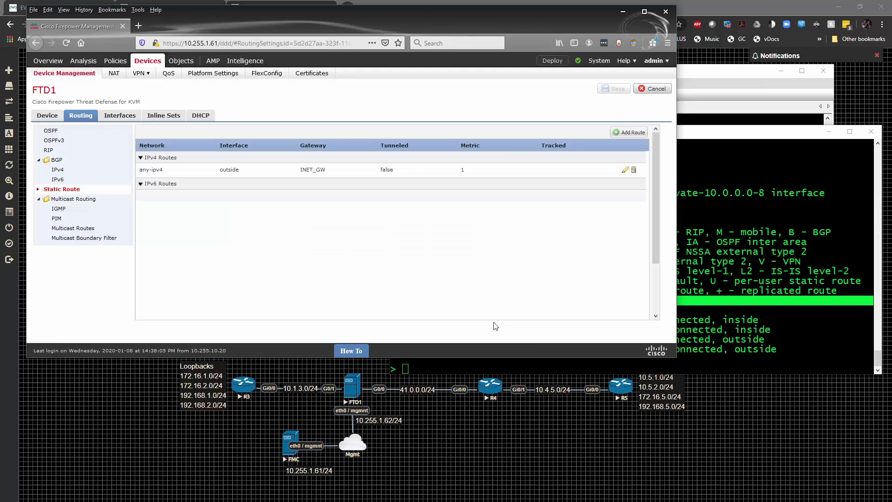
click(578, 62)
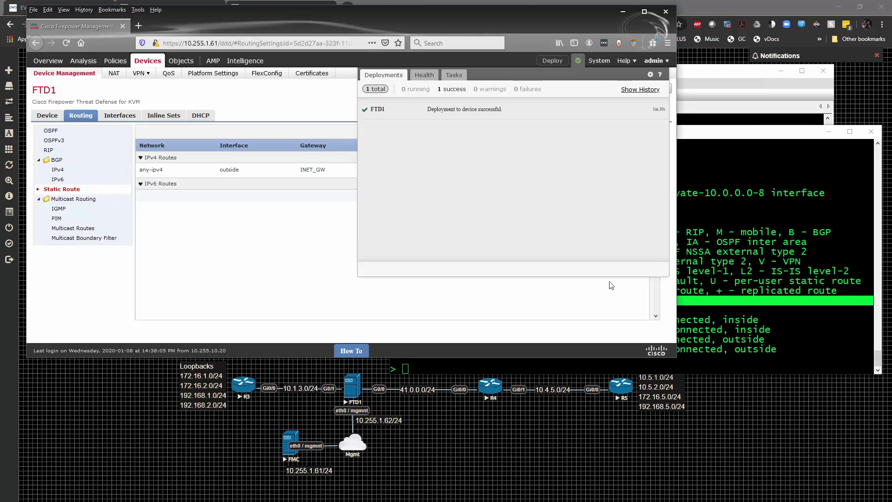
Run show route again in the R1 terminal and examine the static default route entry
click(725, 298)
key(Up)
key(Return)
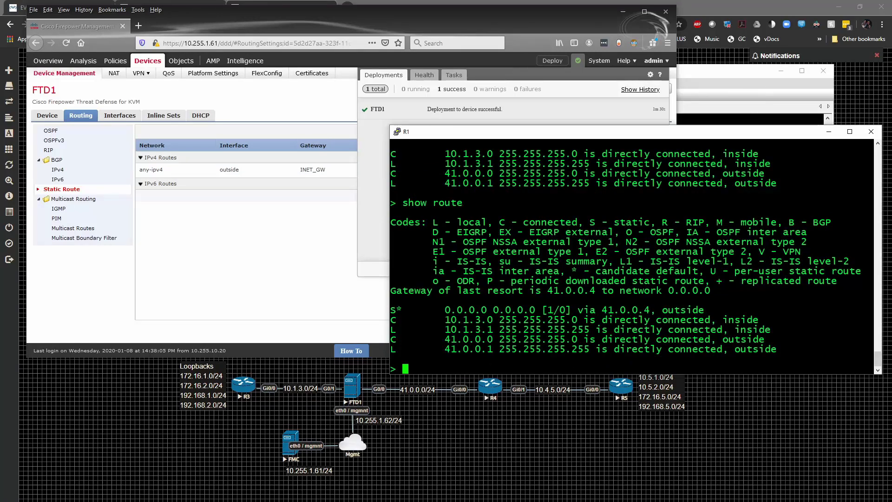
drag(874, 310, 380, 337)
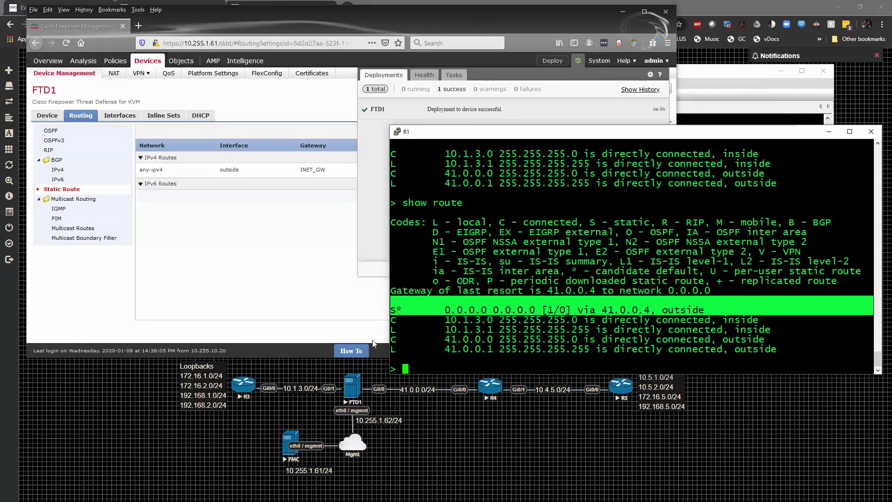